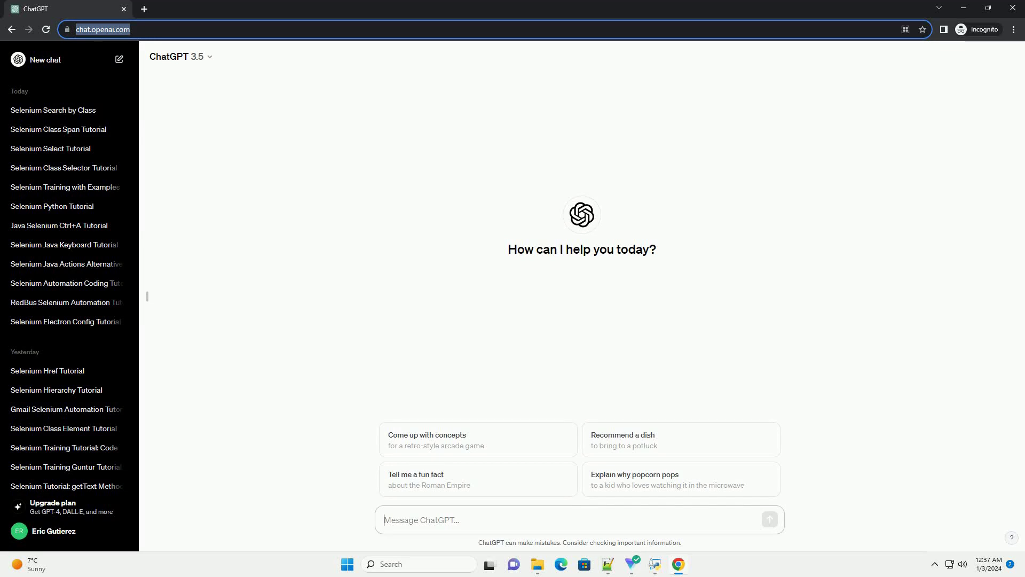
{"action": "type", "text": "write an informative tutorial about selenium class starts with with code example"}
- Send ChatGPT the request for a Selenium class starts-with tutorial with a code example
{"action": "key", "text": "Return"}
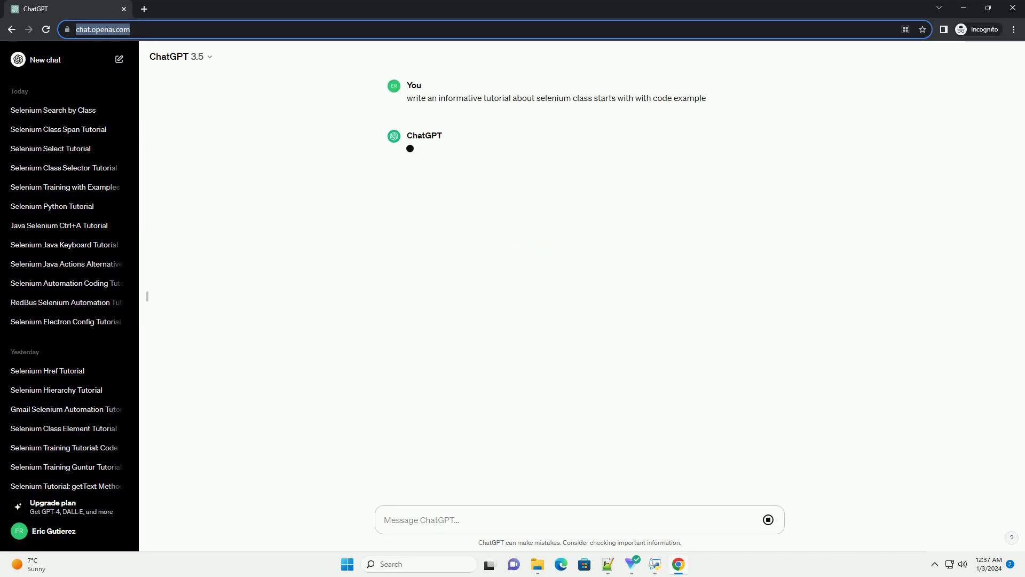